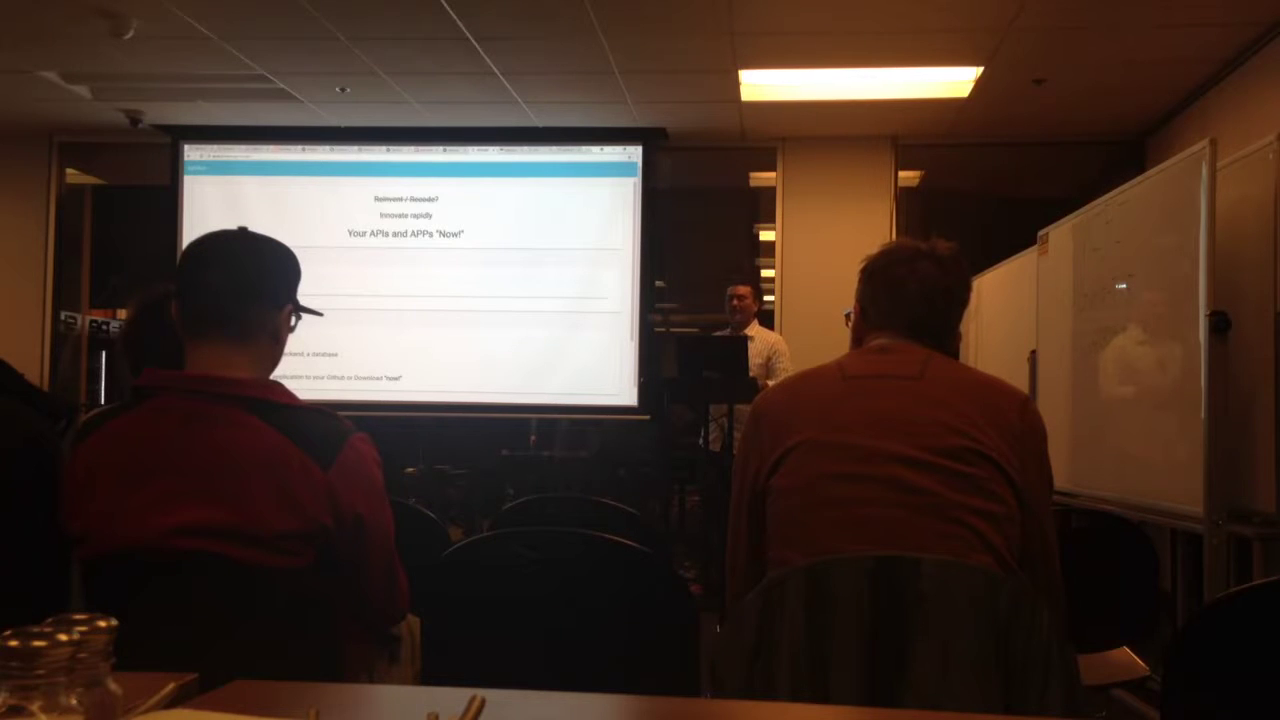
pyautogui.scroll(-3, 410, 280)
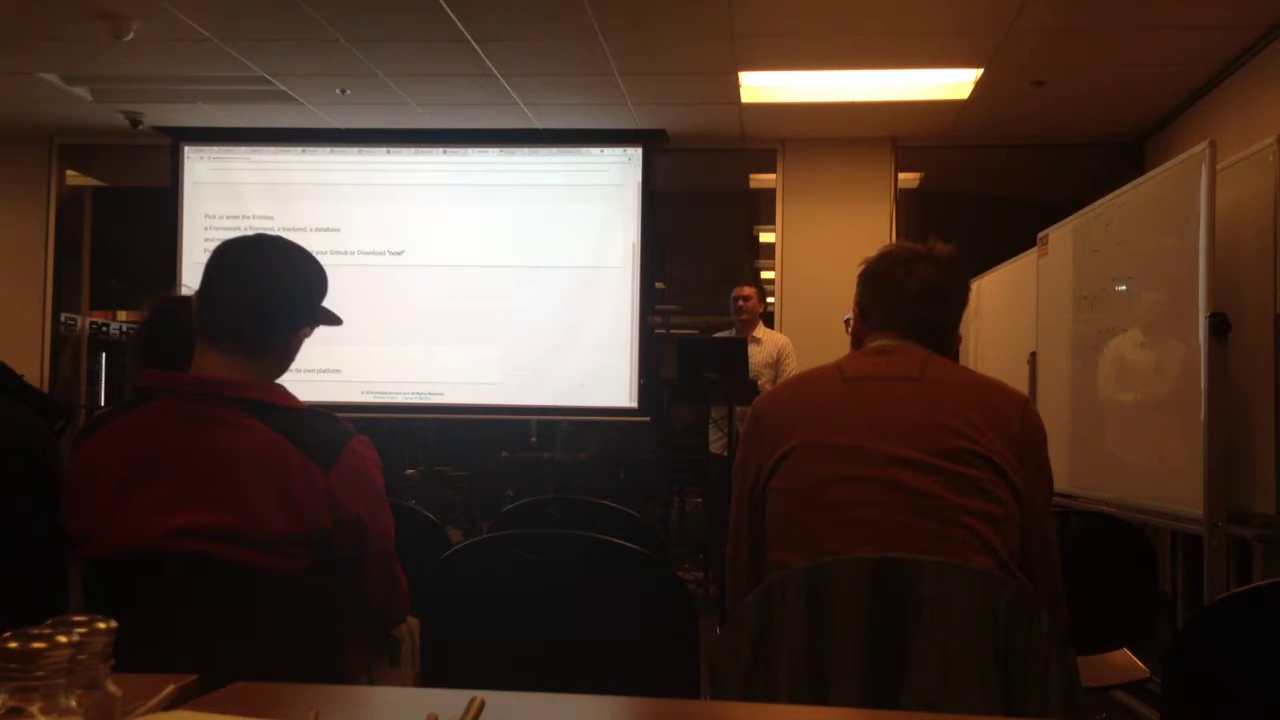
pyautogui.scroll(3, 410, 280)
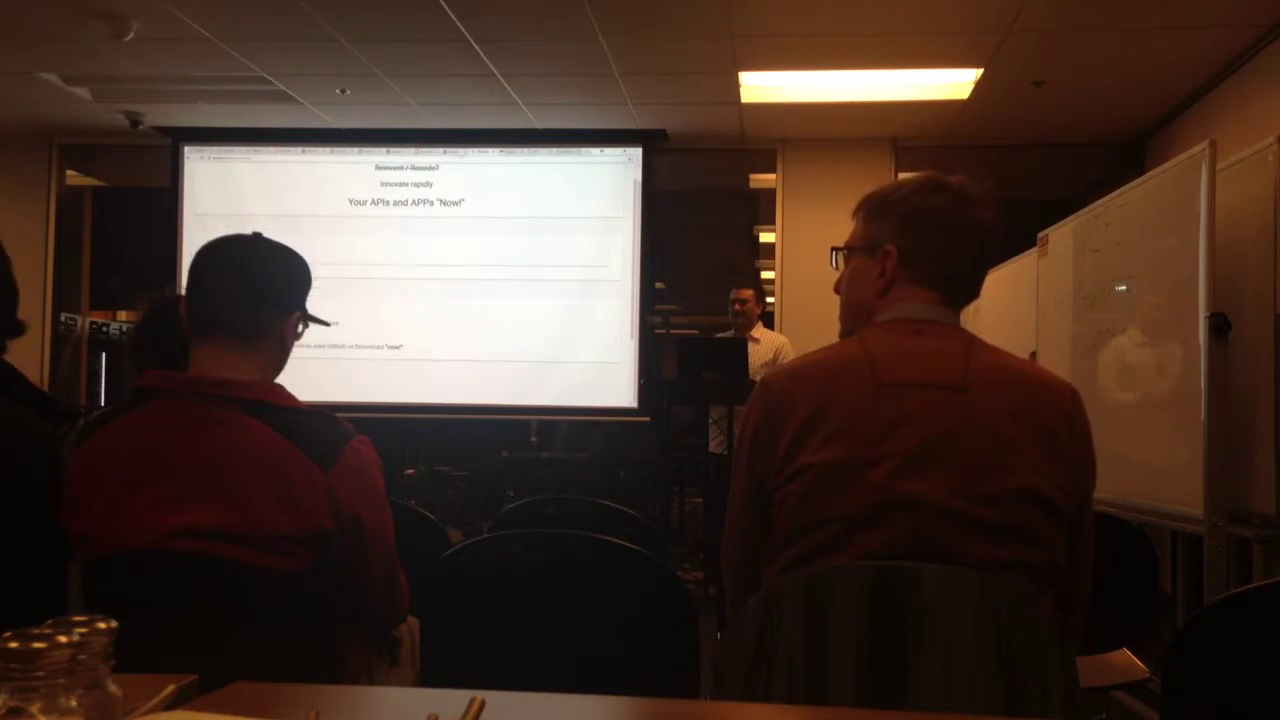
# Advance to the 'important apis and functions' slide, then return to the documentation window.
pyautogui.hotkey('ctrl', 'Tab')
pyautogui.hotkey('ctrl', 'Tab')
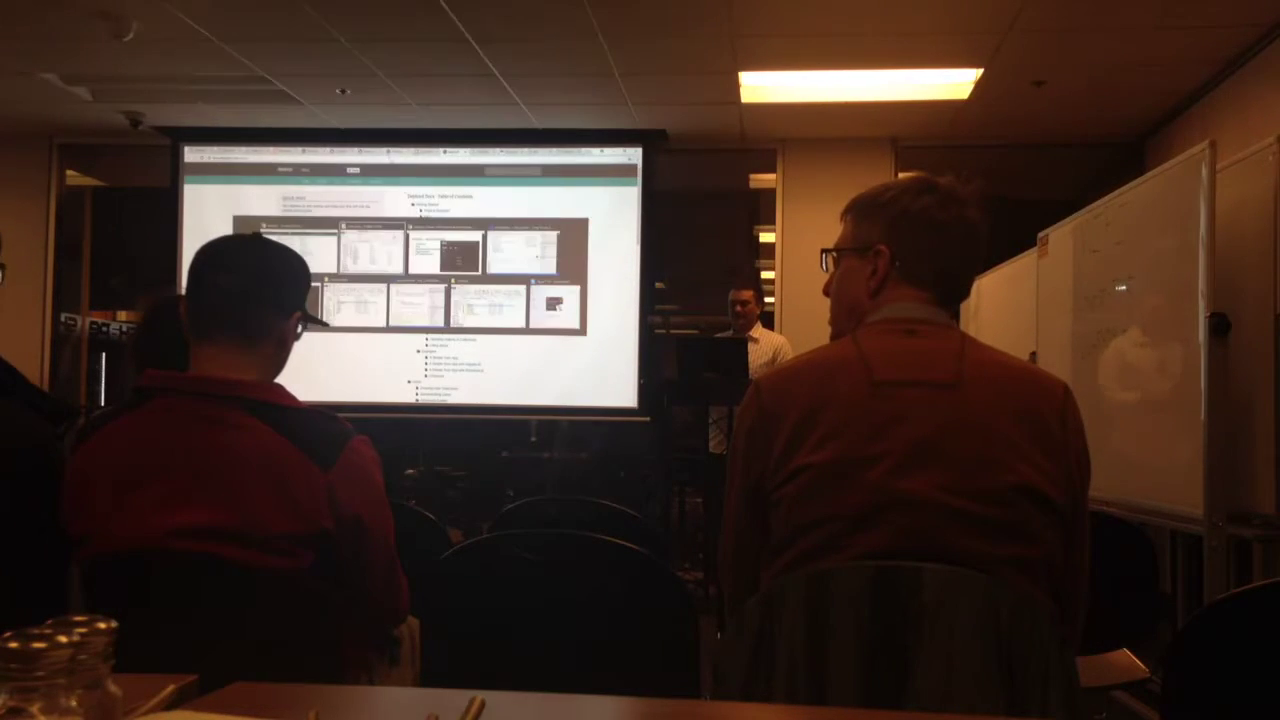
pyautogui.press('Right')
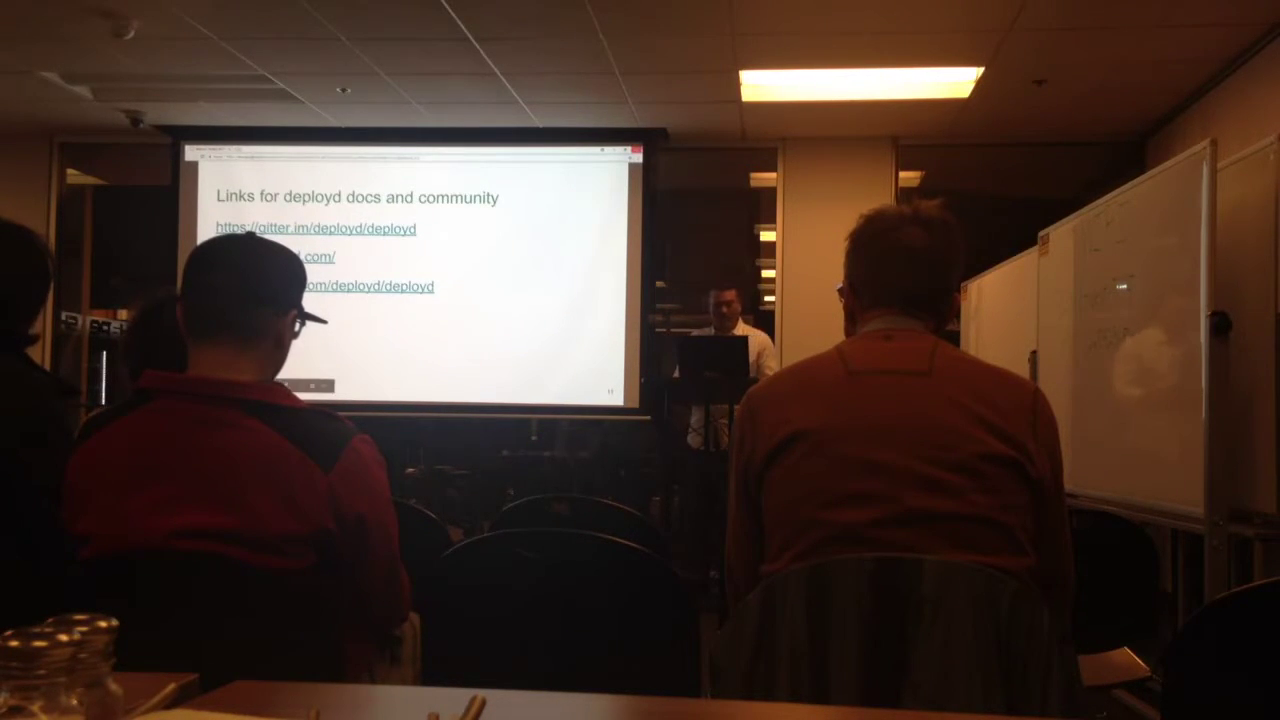
pyautogui.hotkey('alt', 'Tab')
pyautogui.press('Return')
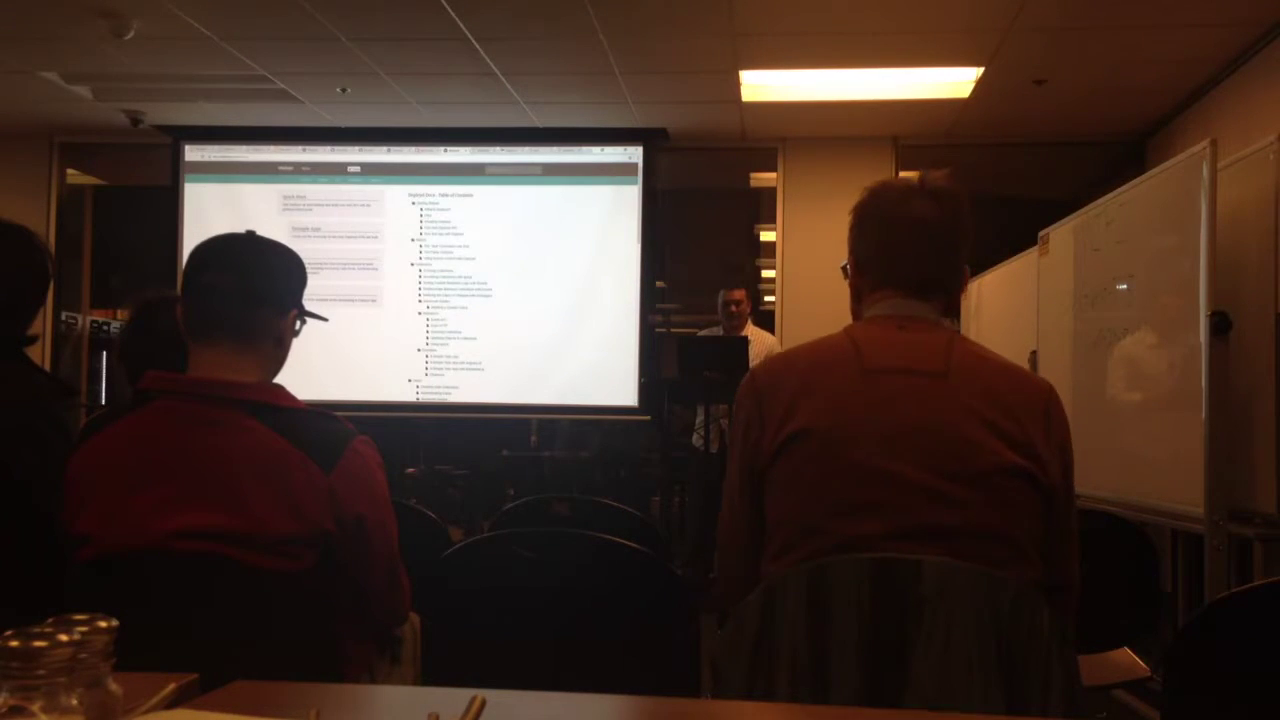
# View the dpd-tutorial2 collection's property editor, then show the Querying Collections docs page.
pyautogui.hotkey('ctrl', 'Tab')
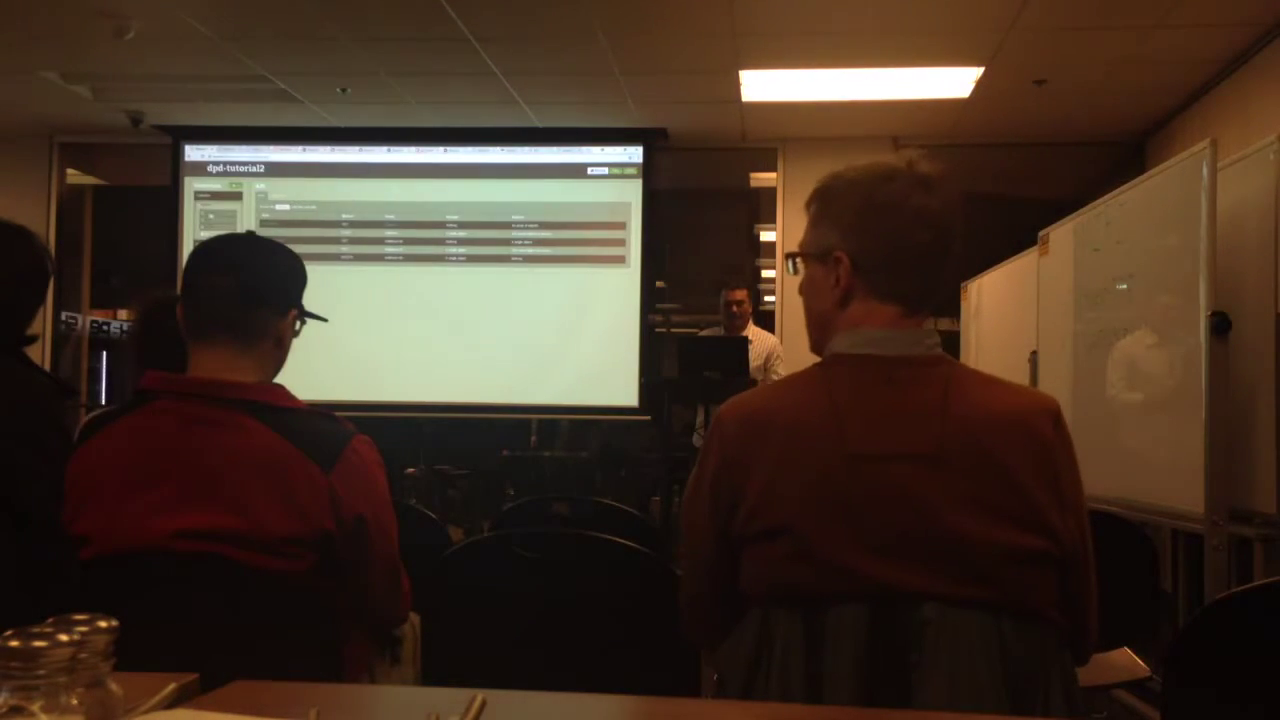
pyautogui.click(282, 207)
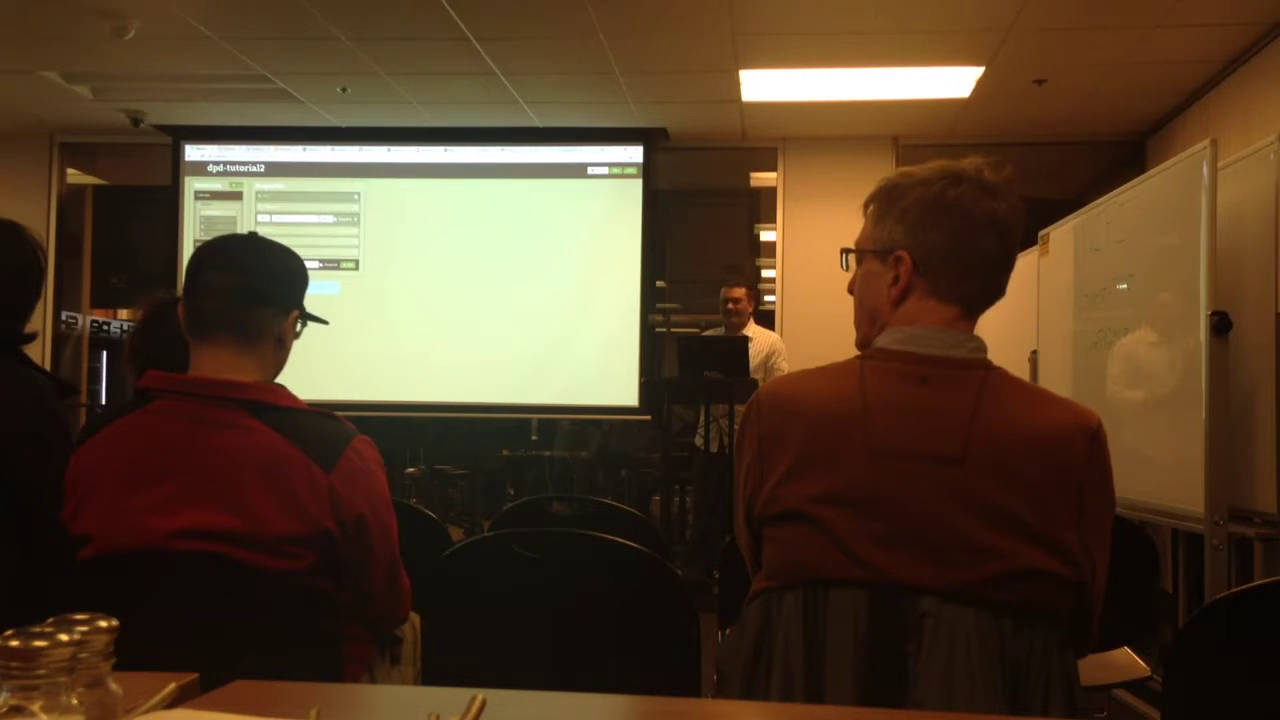
pyautogui.hotkey('ctrl', 'Tab')
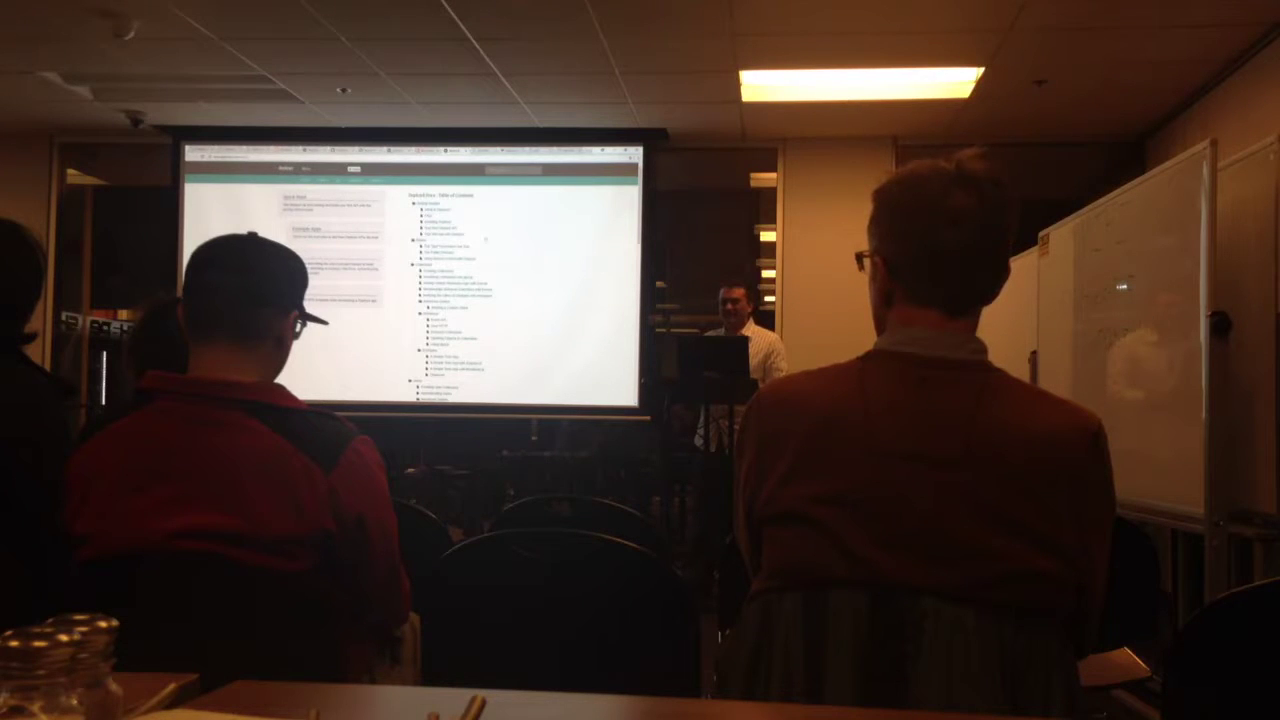
pyautogui.scroll(-5, 485, 240)
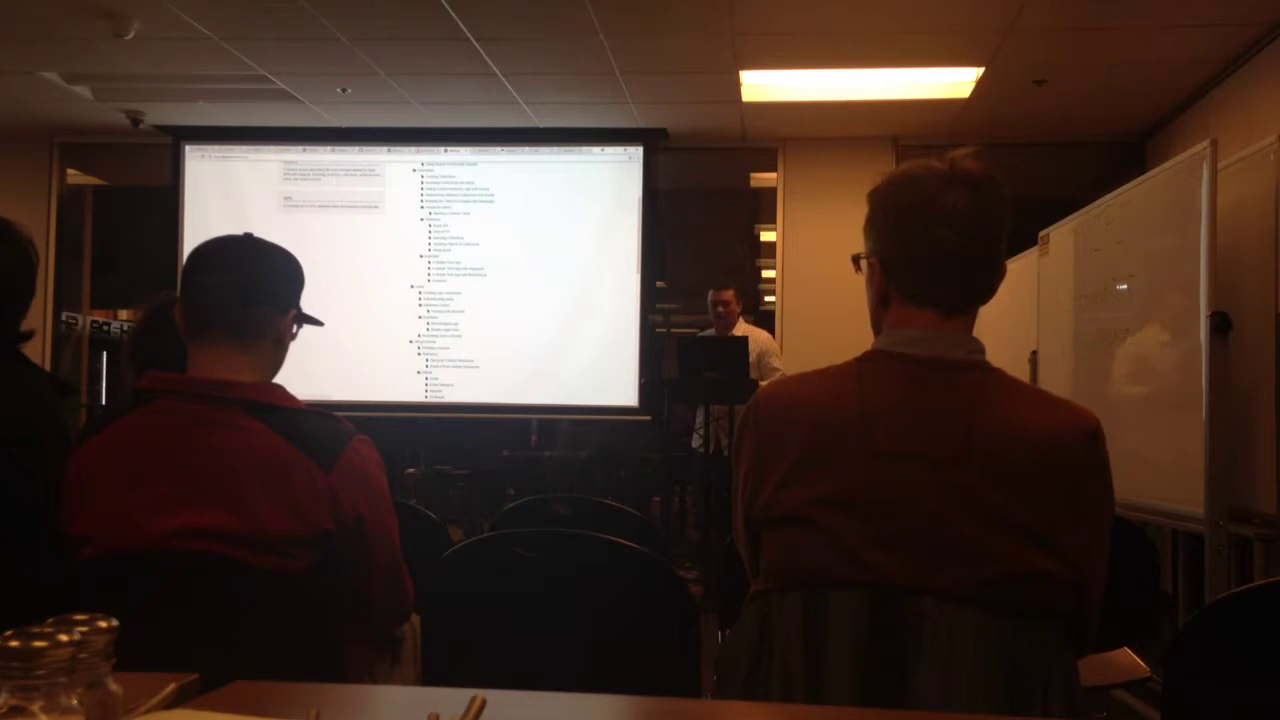
pyautogui.scroll(-10, 485, 280)
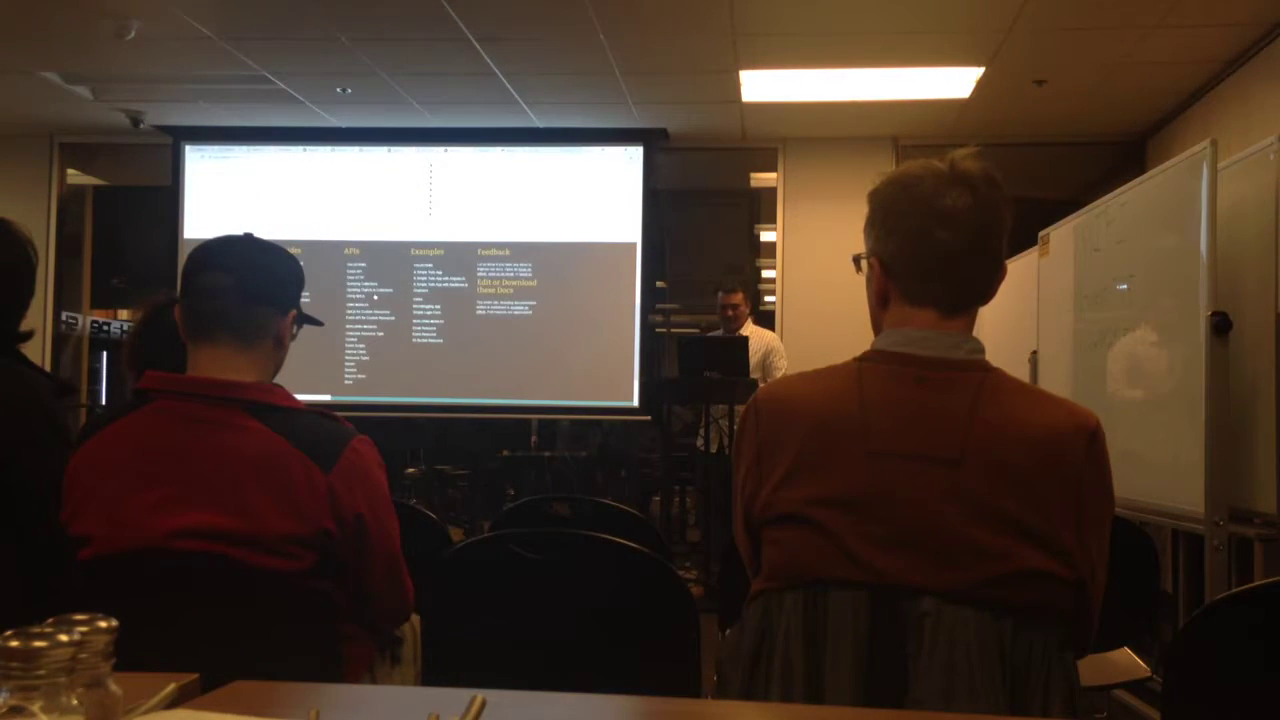
pyautogui.click(360, 290)
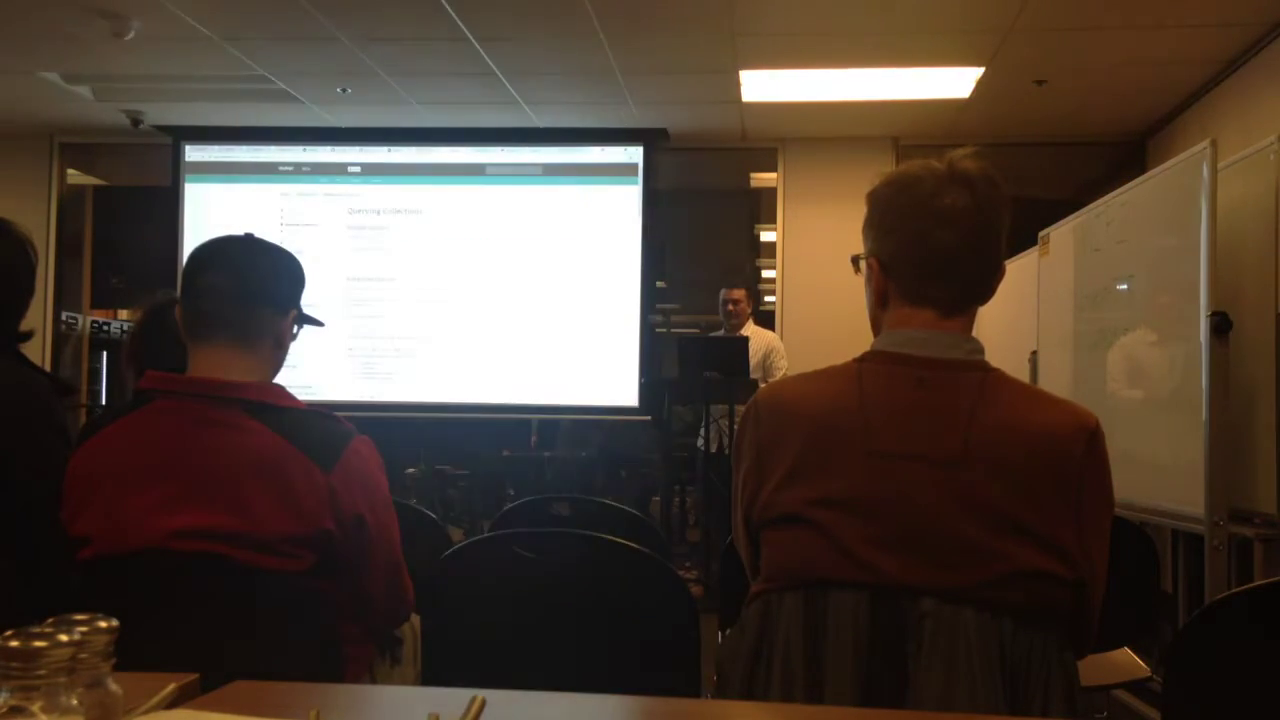
pyautogui.scroll(-3, 485, 280)
pyautogui.scroll(-3, 485, 280)
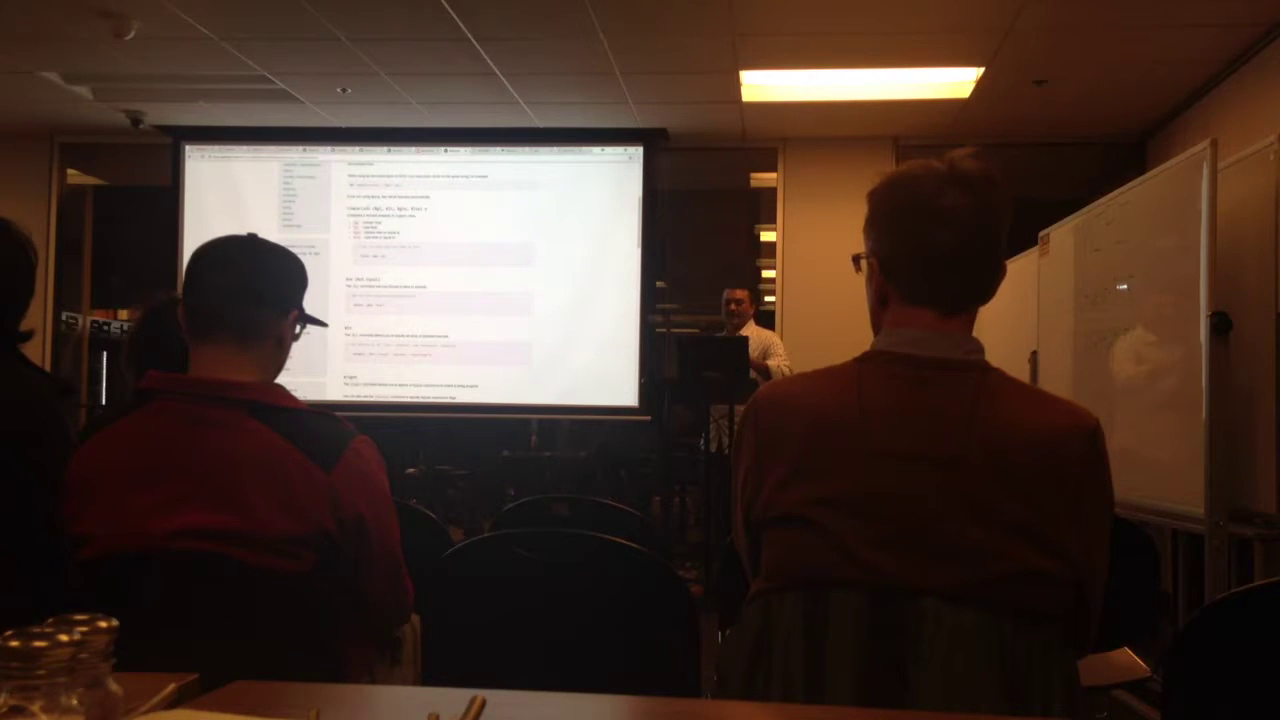
pyautogui.scroll(2, 485, 280)
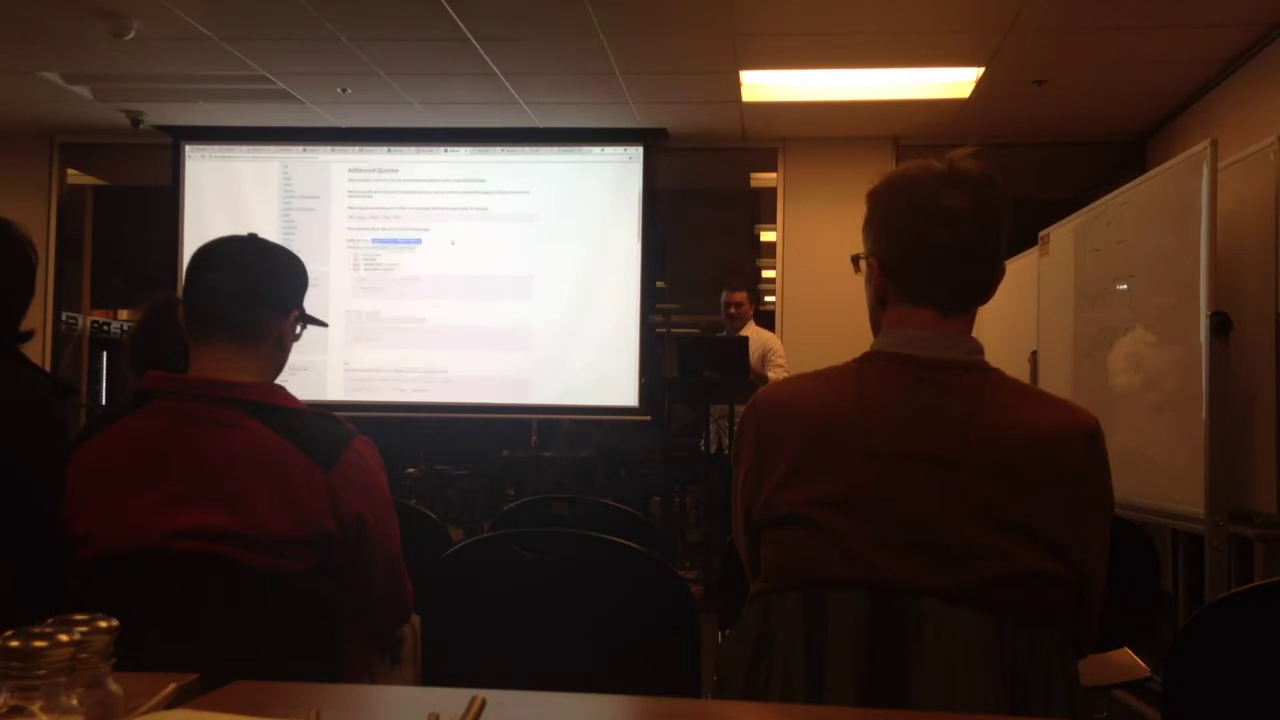
pyautogui.scroll(-3, 445, 253)
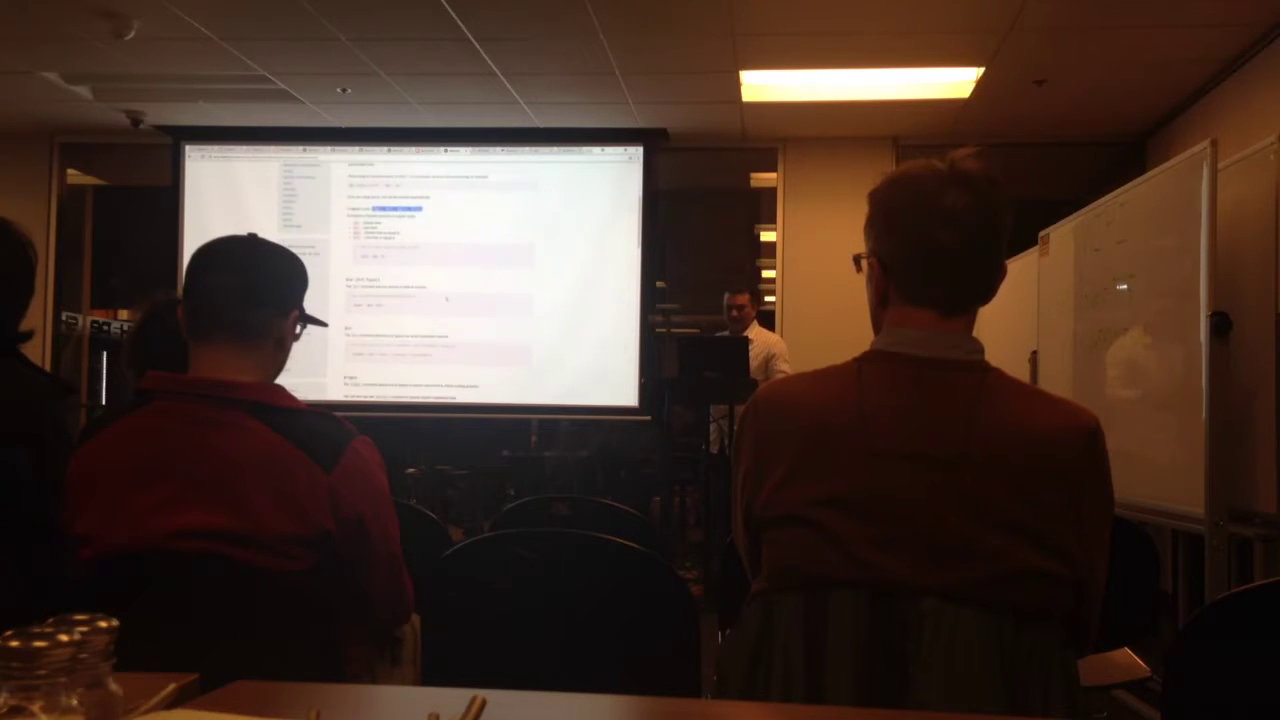
pyautogui.scroll(2, 488, 278)
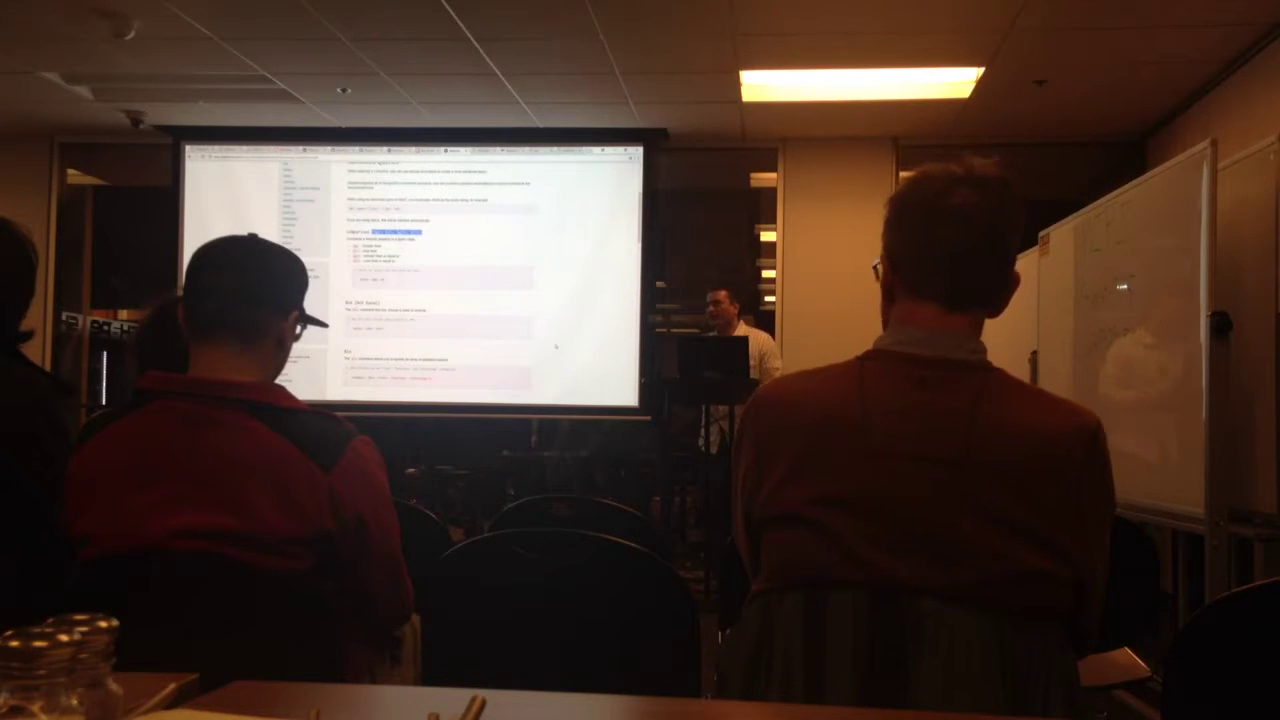
pyautogui.scroll(-3, 485, 280)
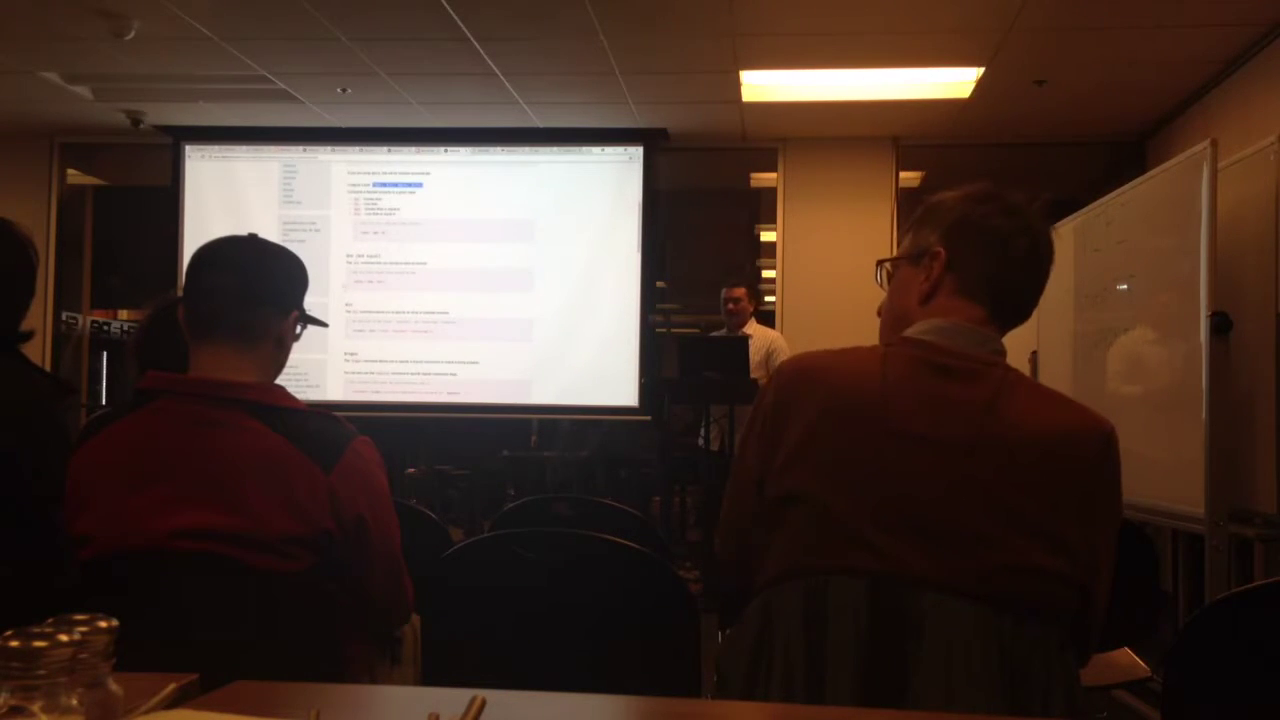
pyautogui.scroll(-2, 485, 280)
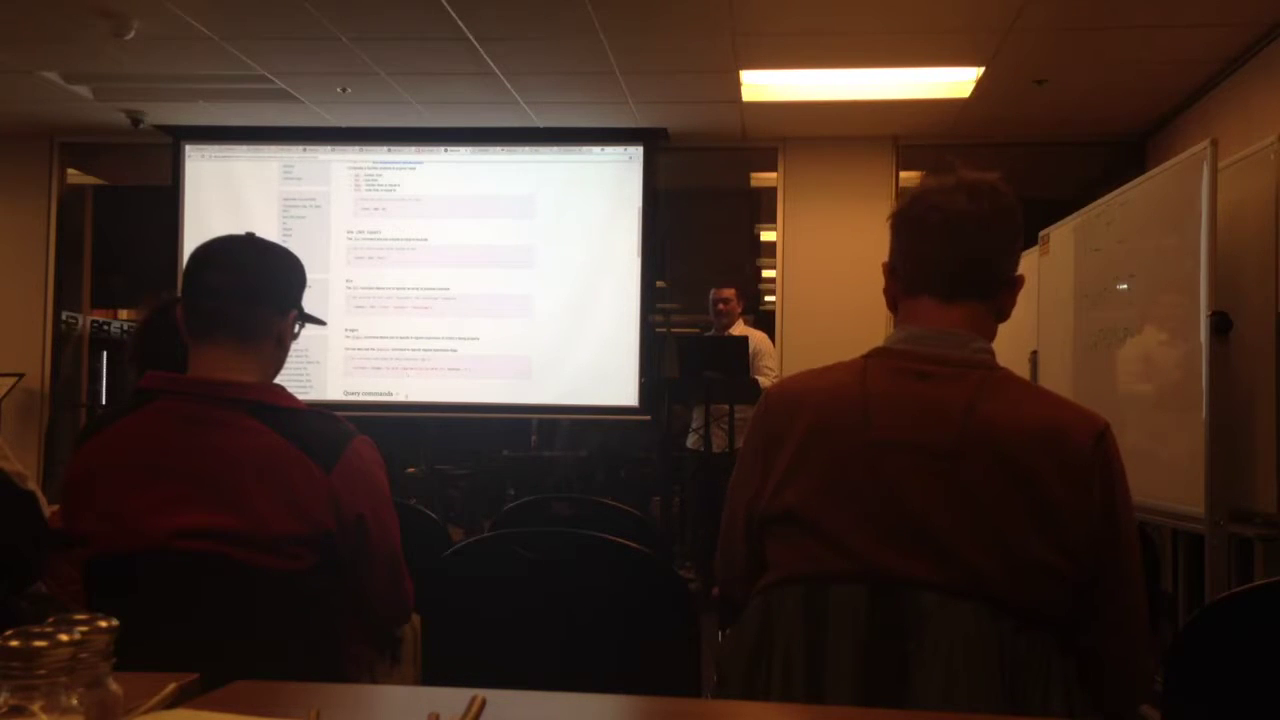
pyautogui.scroll(-2, 440, 280)
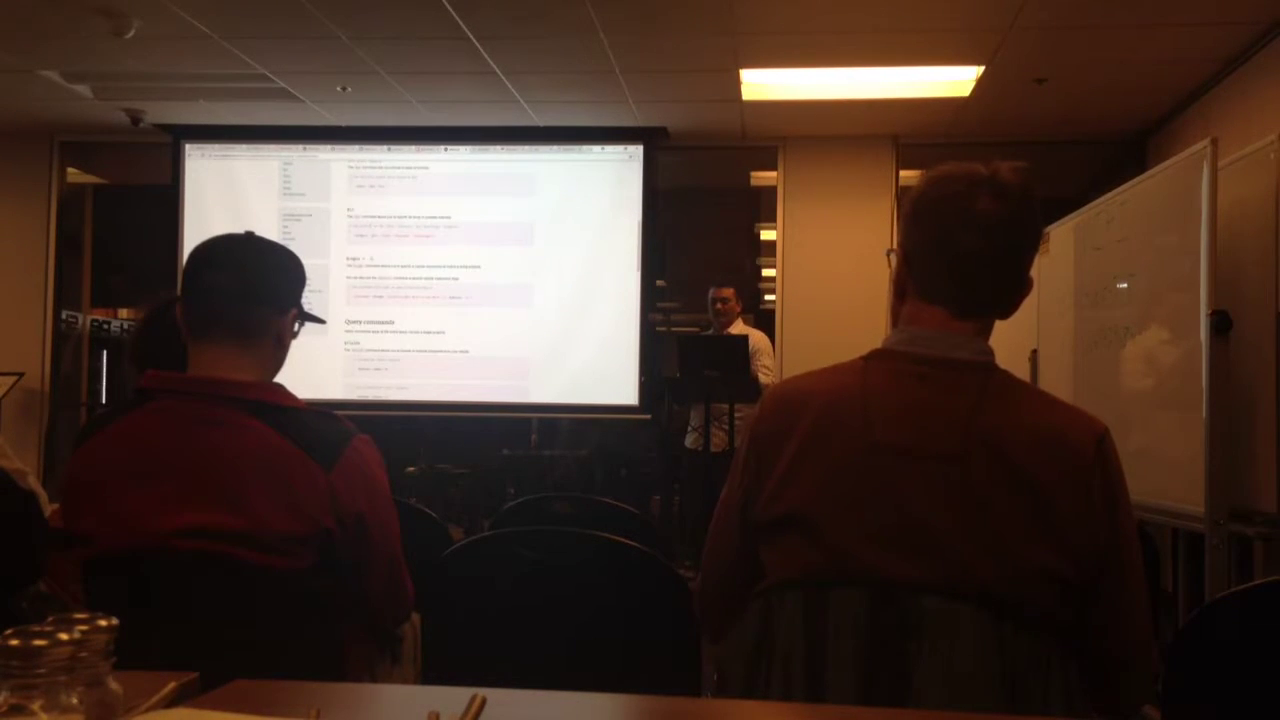
pyautogui.scroll(-3, 440, 280)
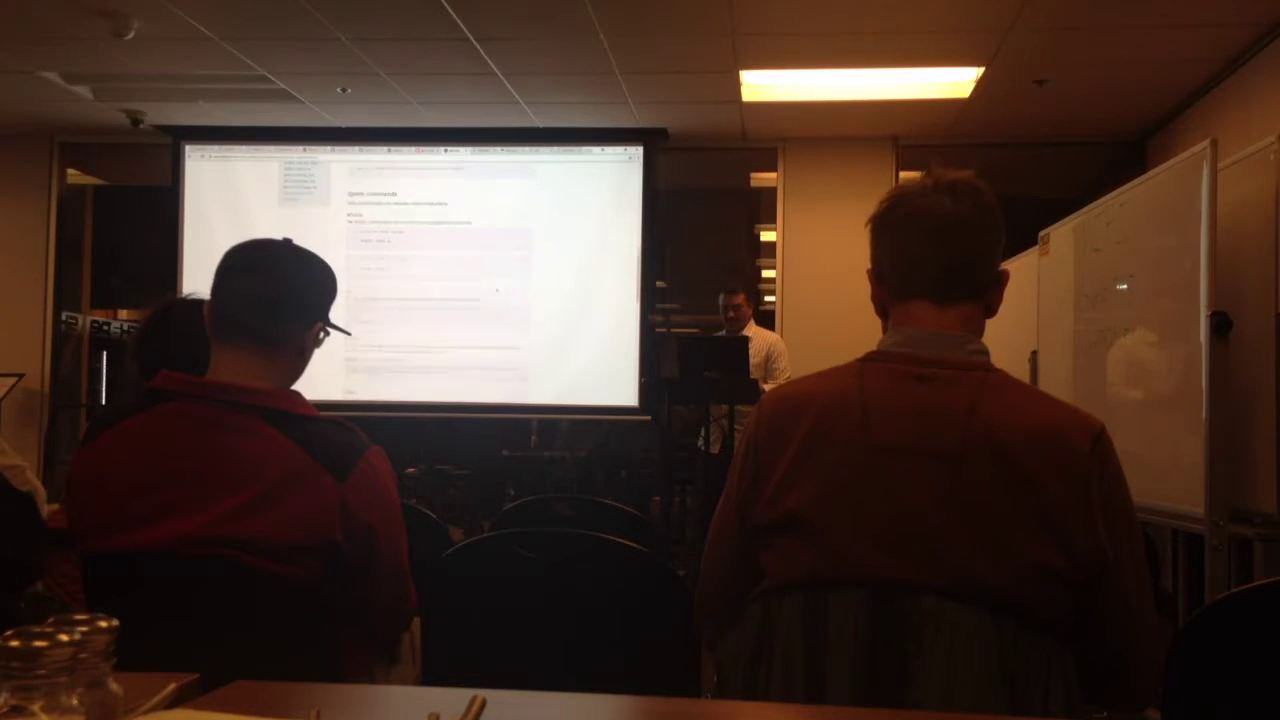
pyautogui.scroll(-5, 460, 280)
pyautogui.scroll(-5, 460, 280)
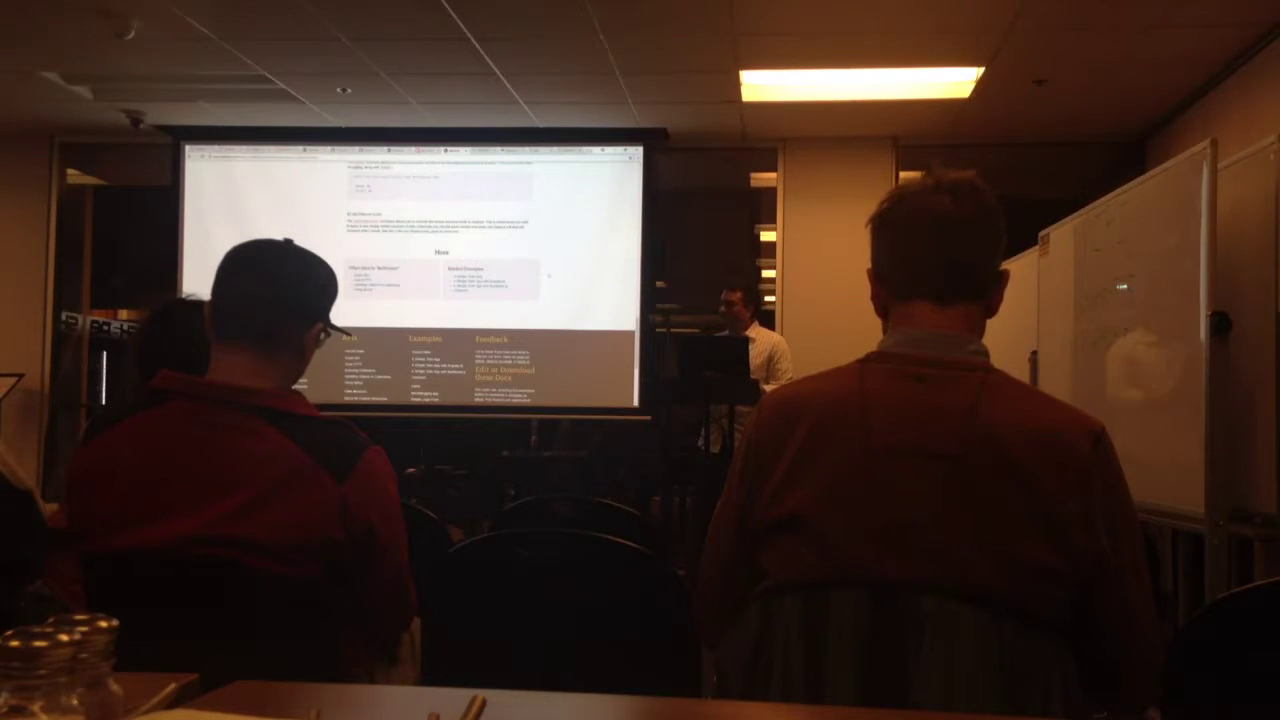
pyautogui.scroll(5, 460, 280)
pyautogui.scroll(5, 460, 280)
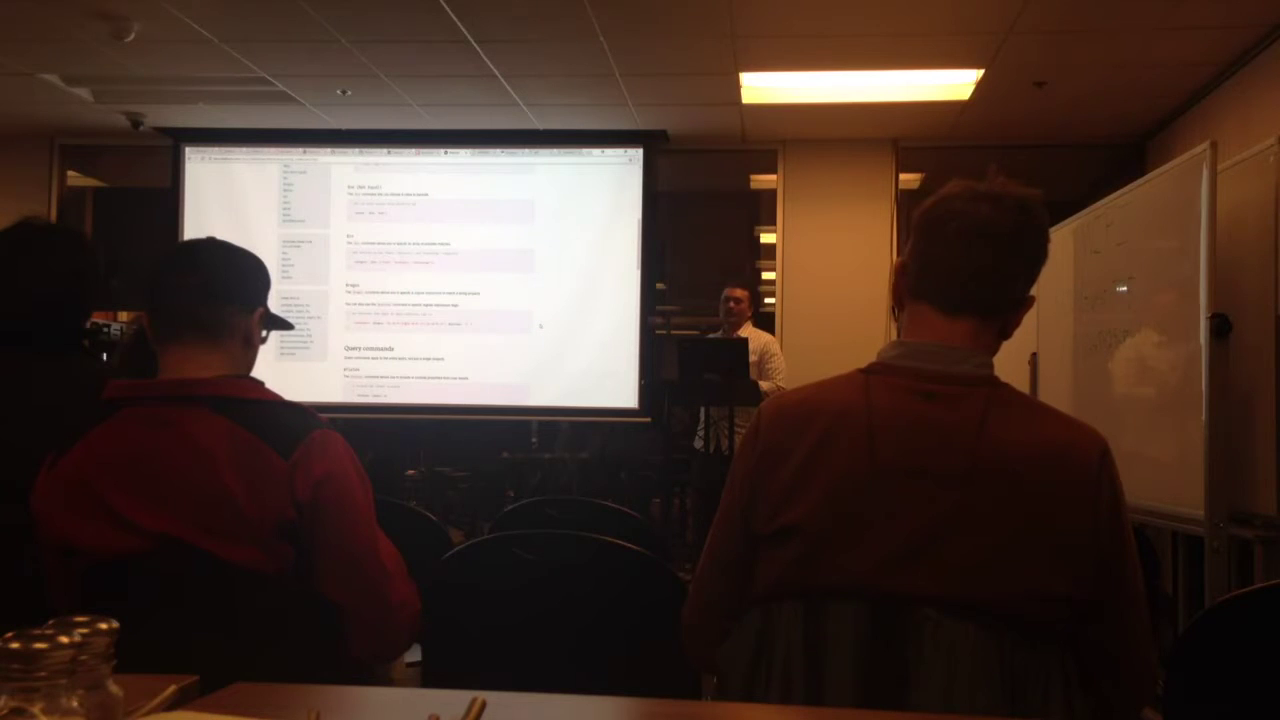
# Bring the code editor forward and expand and collapse folders in its project tree.
pyautogui.hotkey('alt', 'Tab')
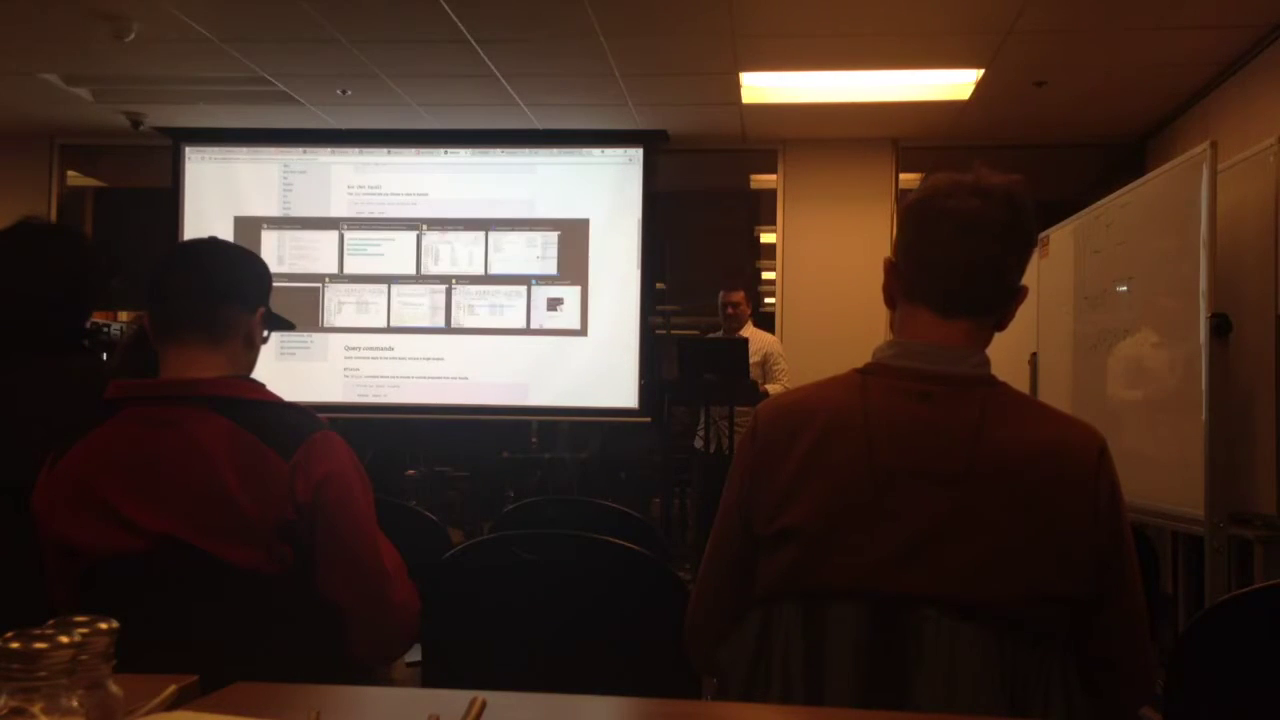
pyautogui.hotkey('alt', 'Tab')
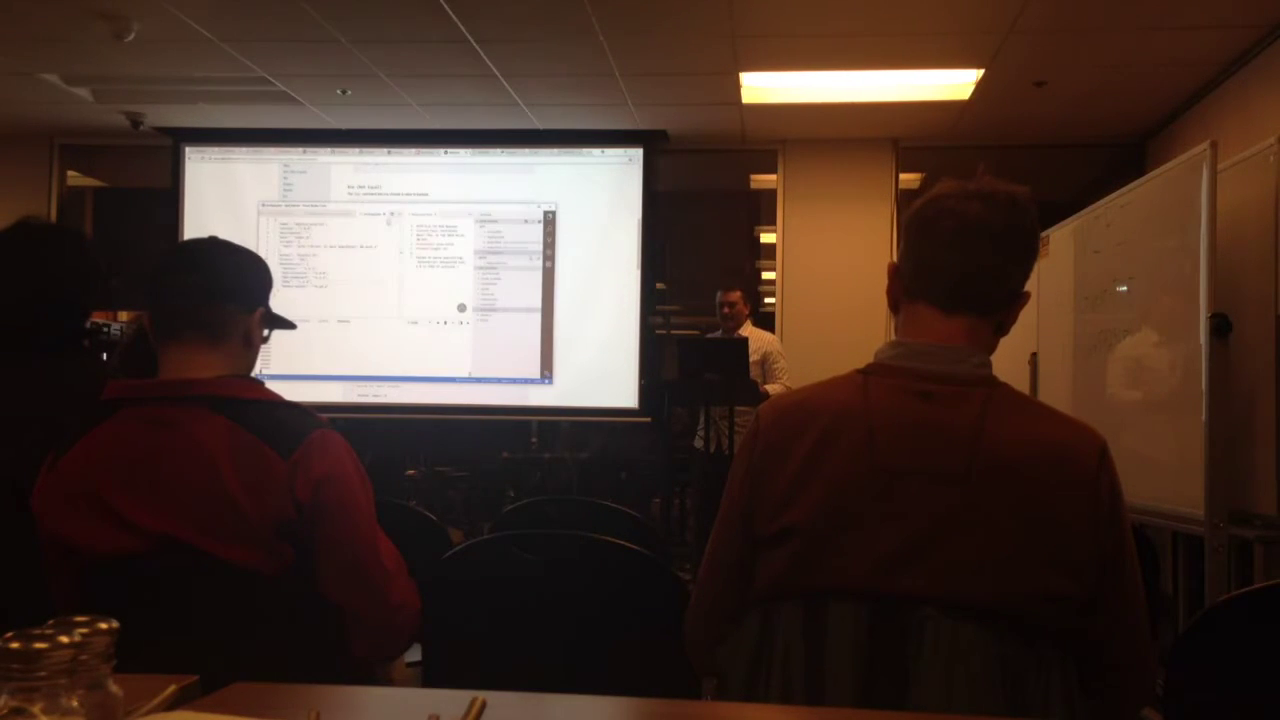
pyautogui.click(505, 268)
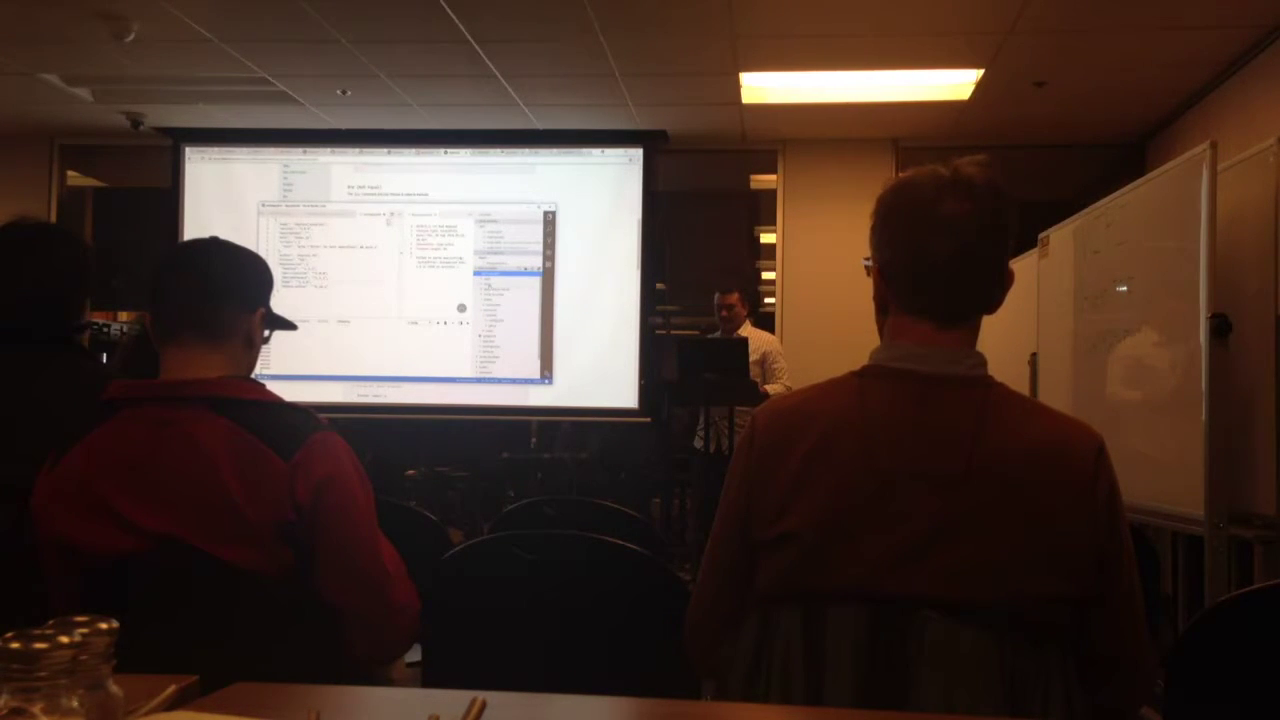
pyautogui.press('Down')
pyautogui.press('Down')
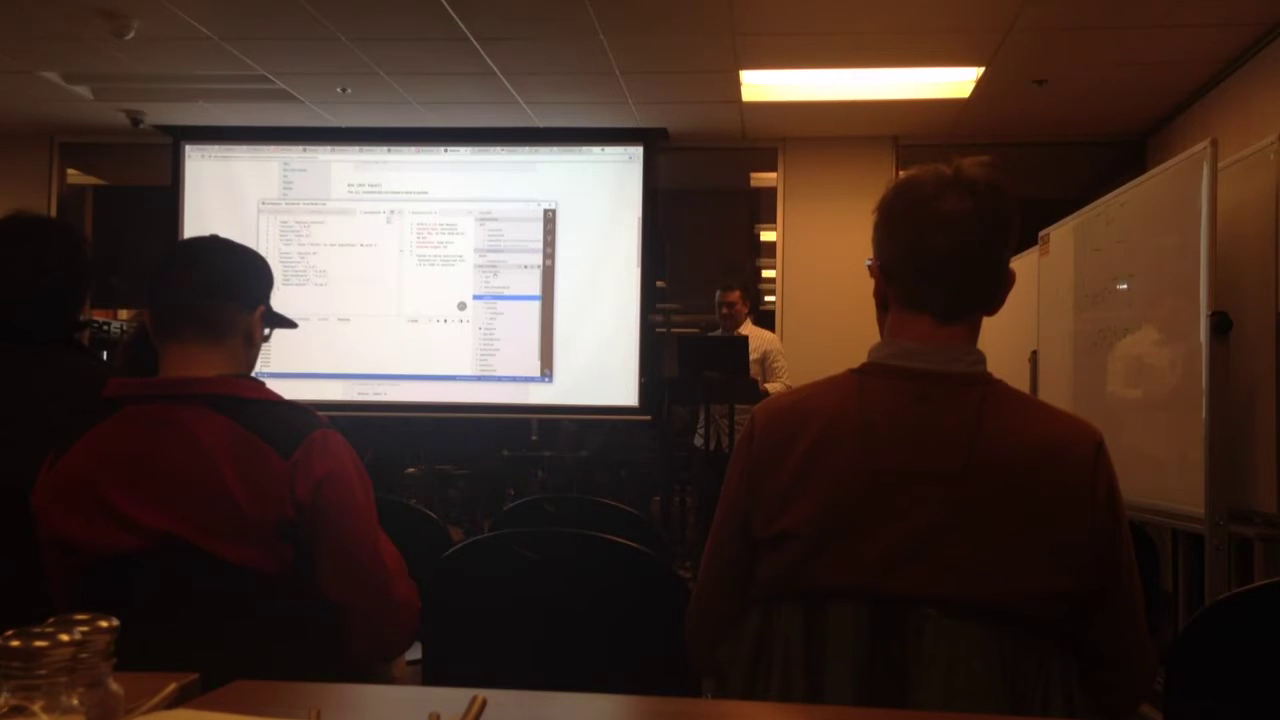
pyautogui.press('Left')
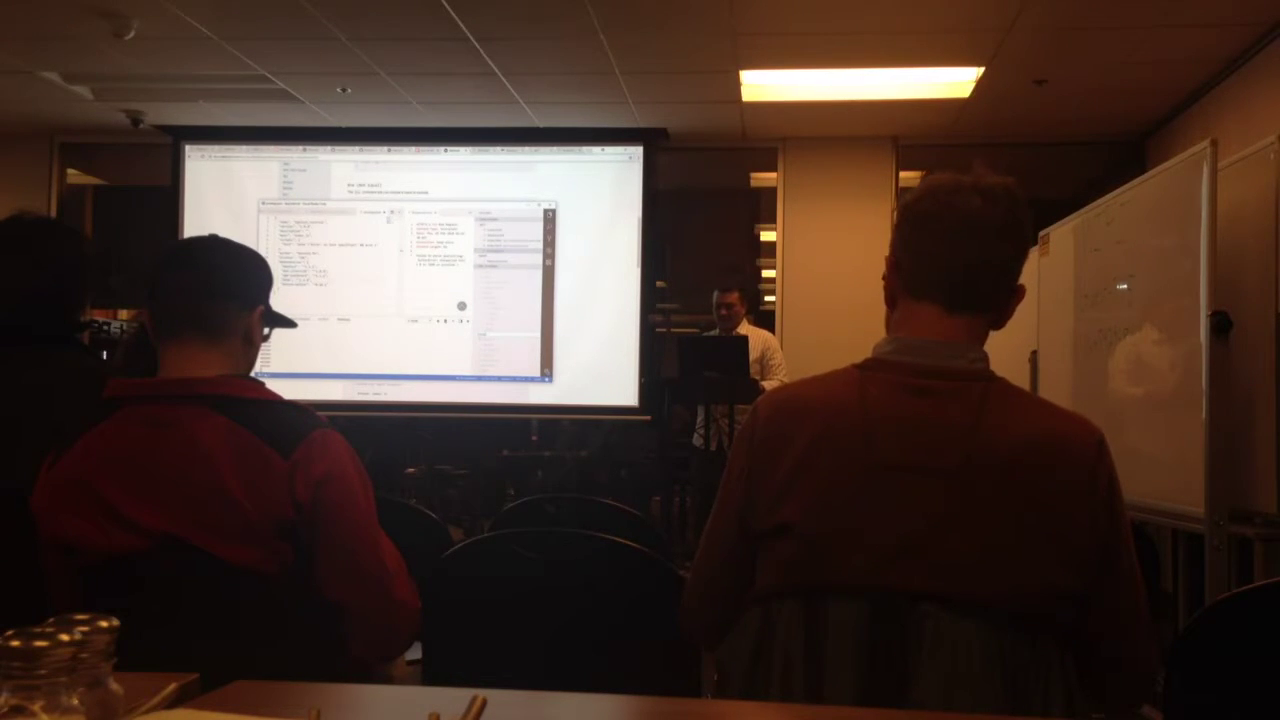
pyautogui.click(505, 265)
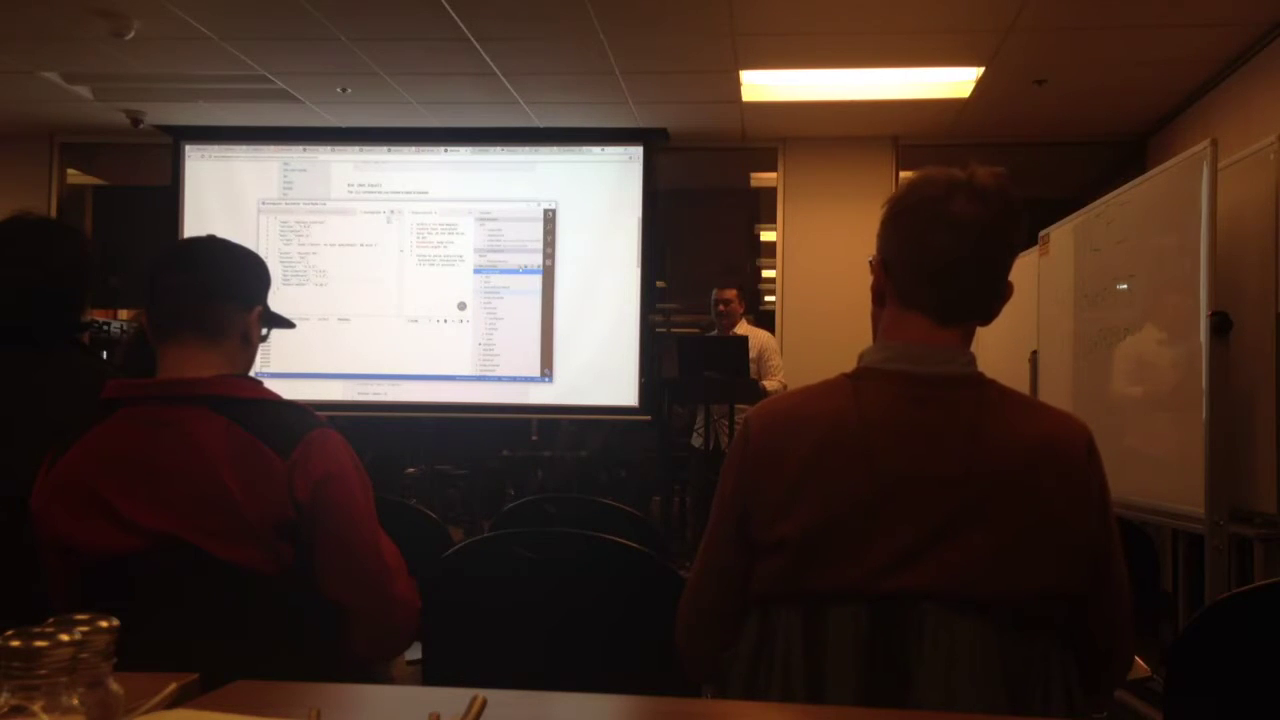
pyautogui.click(505, 270)
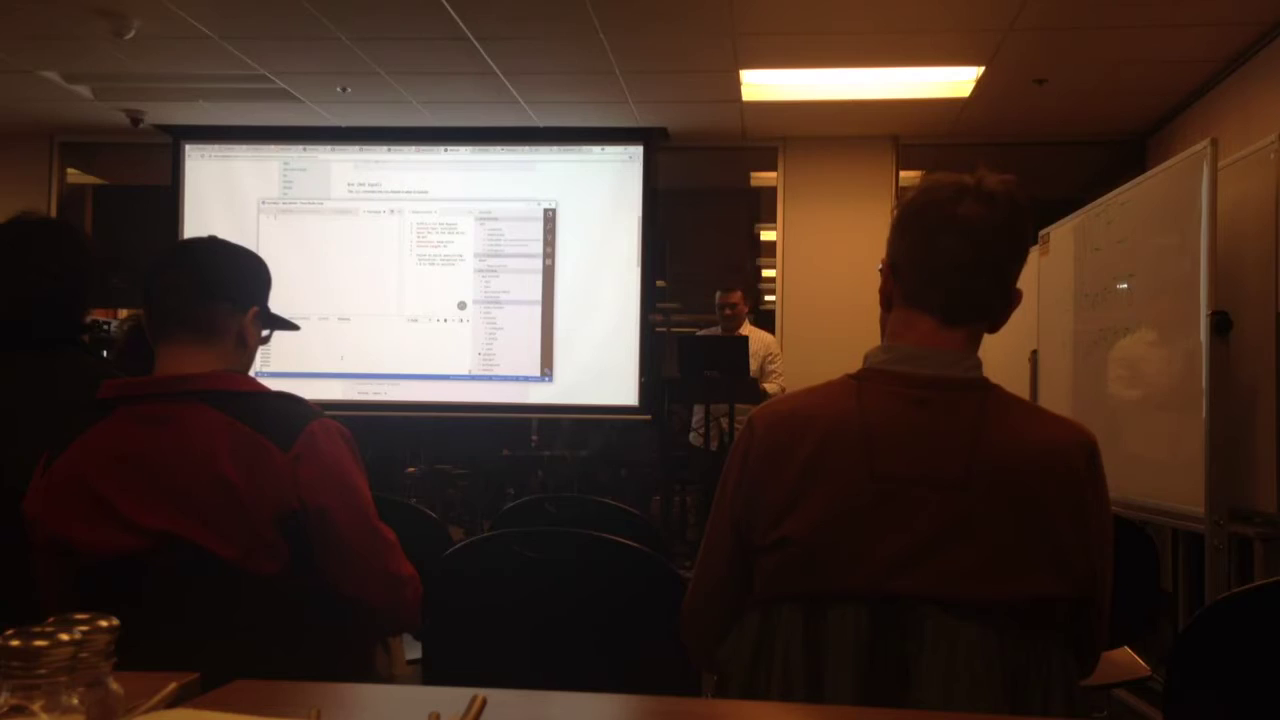
pyautogui.hotkey('alt', 'Tab')
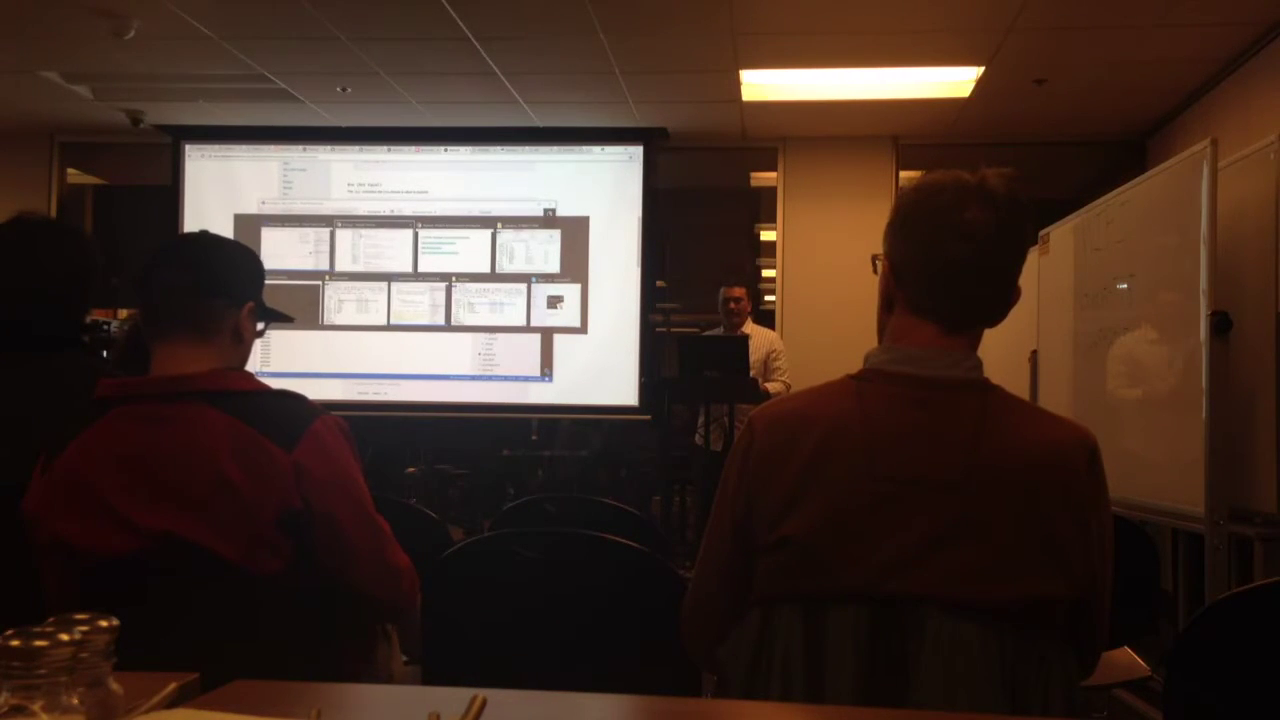
# Show the dpd-tutorial2 dashboard's code editing view, then bring up the window switcher.
pyautogui.hotkey('alt', 'Tab')
pyautogui.hotkey('ctrl', 'Tab')
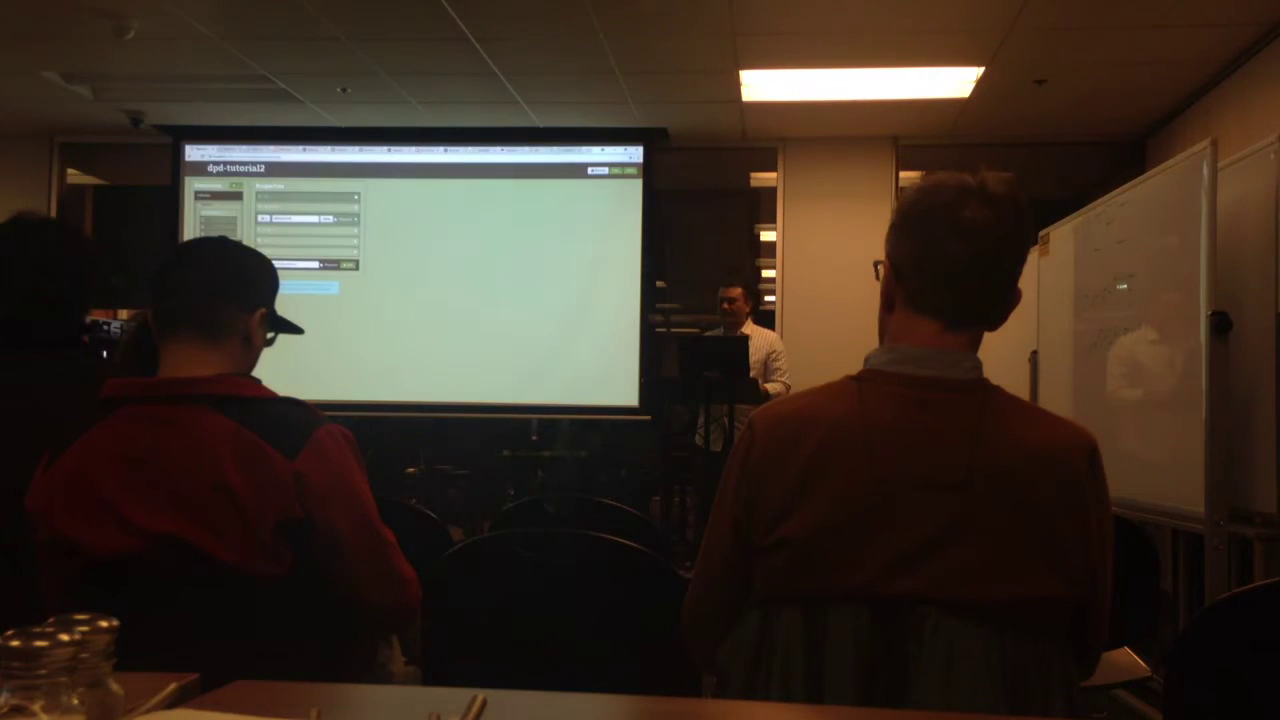
pyautogui.hotkey('ctrl', 'Tab')
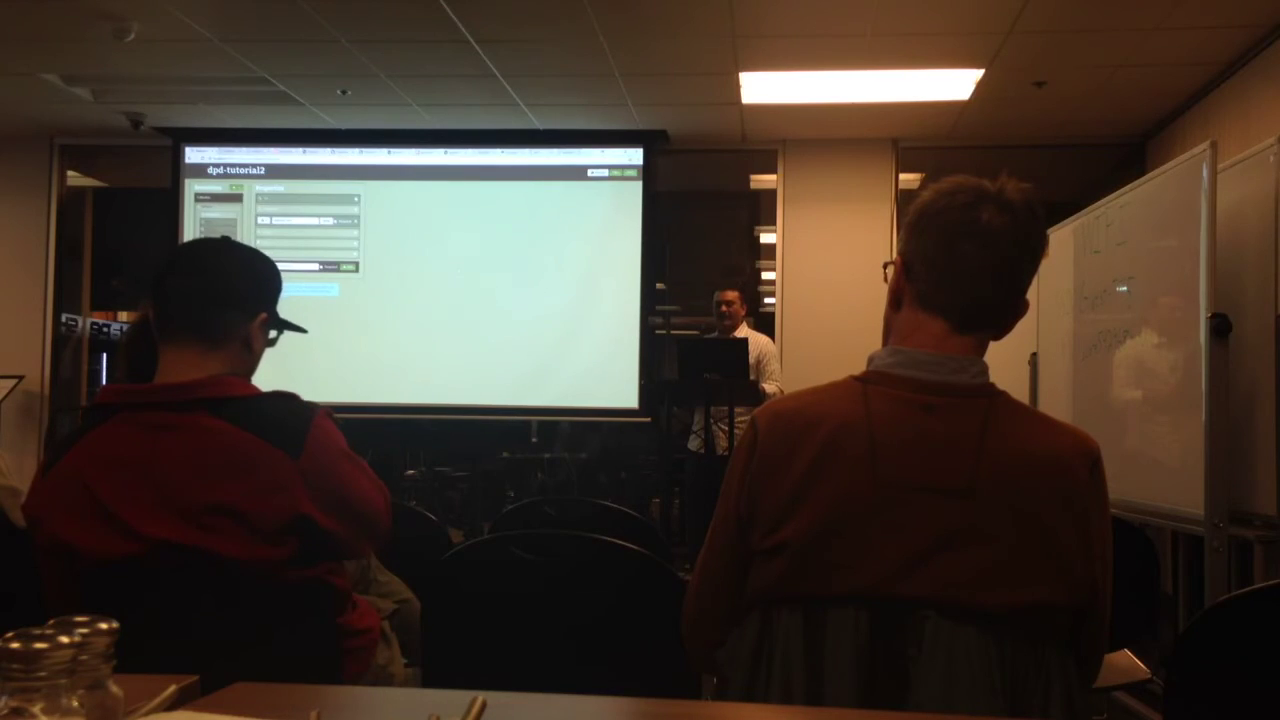
pyautogui.hotkey('alt', 'Tab')
pyautogui.hotkey('alt', 'Tab')
# Advance the slide deck toward the 'Deployd - important apis and functions' slide.
pyautogui.press('Right')
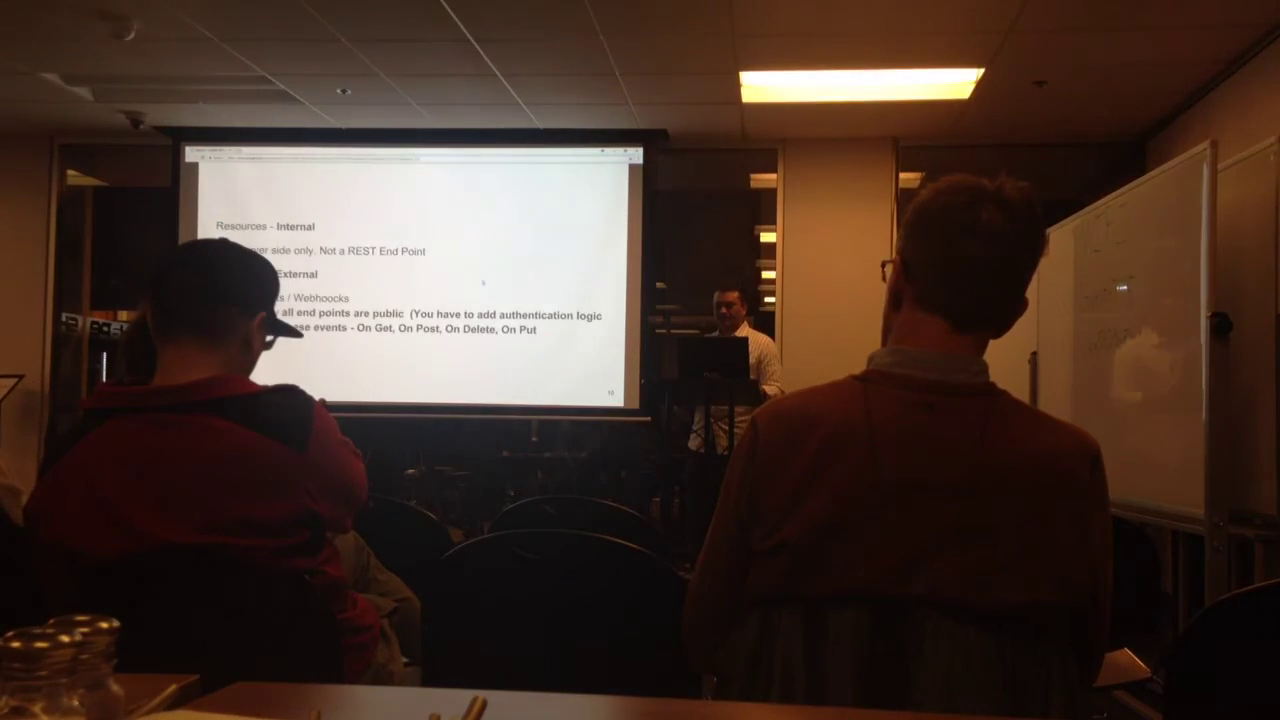